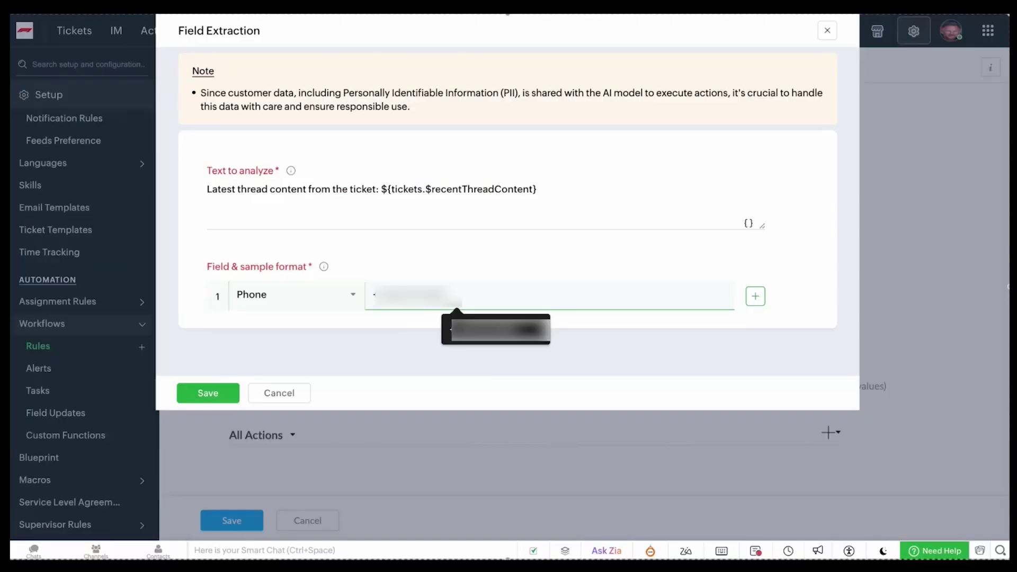
Step: Save the Field Extraction action for the ticket's Phone field
left_click(230, 392)
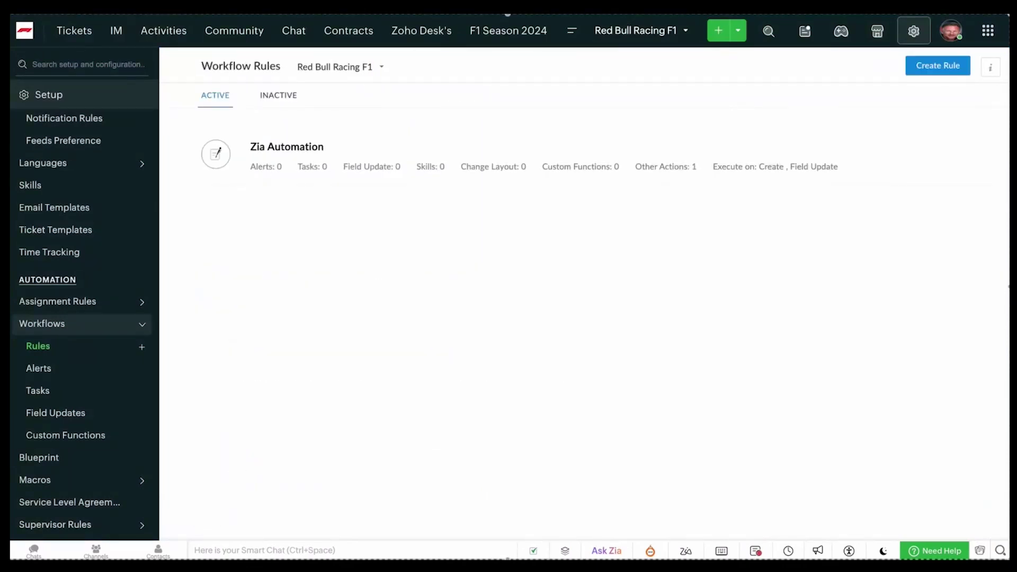
Step: Open the "Refund Ticket - Scuderia Ferrari F1 Racing" ticket and save its Issue Category as Issue Category 1
left_click(75, 30)
left_click(366, 106)
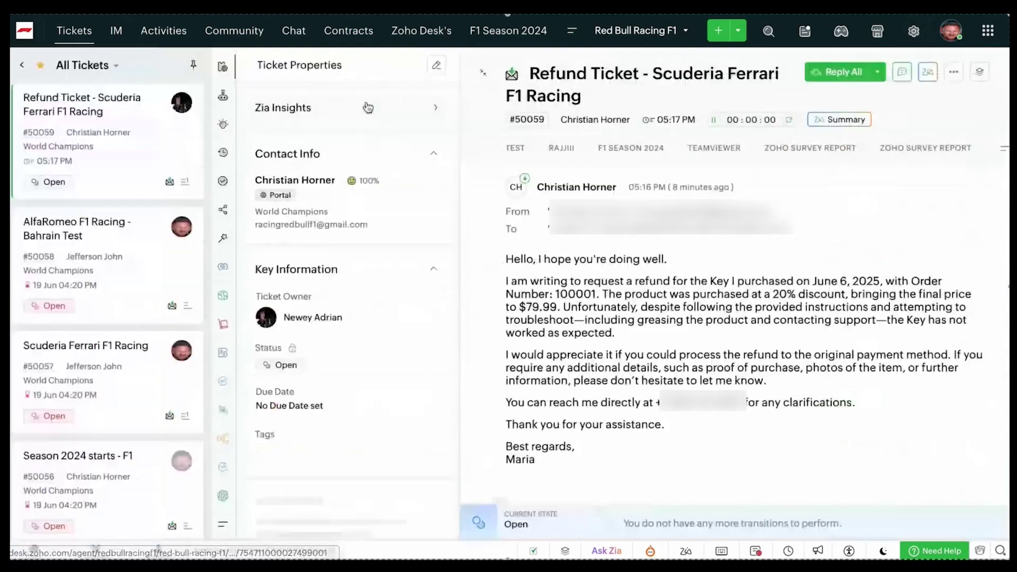
scroll(346, 436, "down", 9)
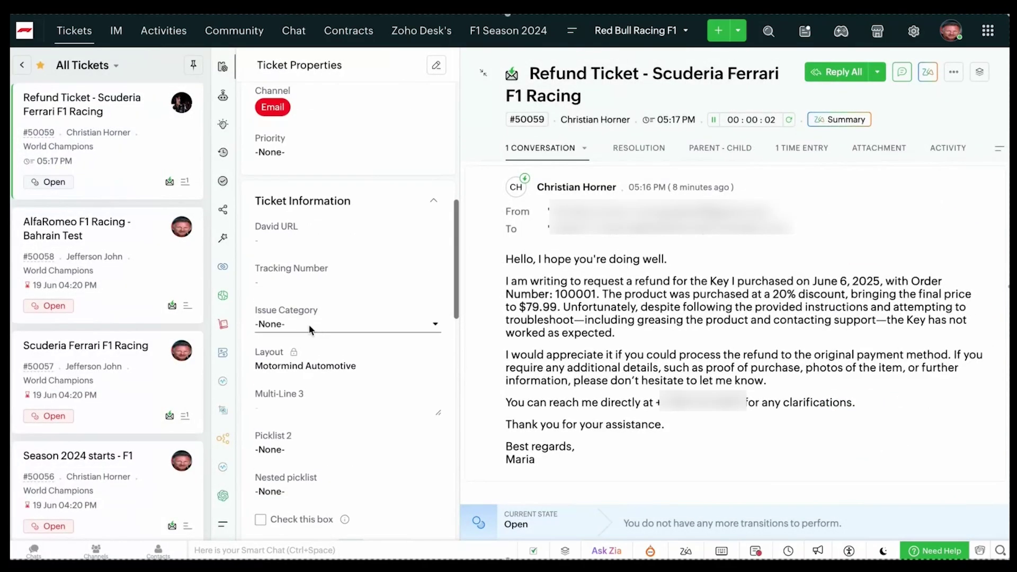
left_click(426, 326)
left_click(323, 376)
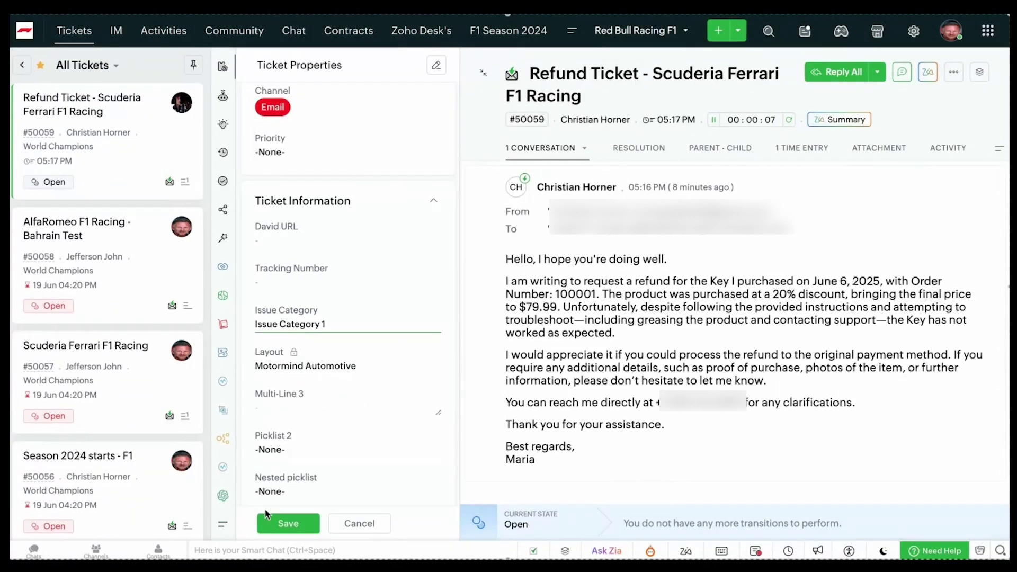
left_click(268, 524)
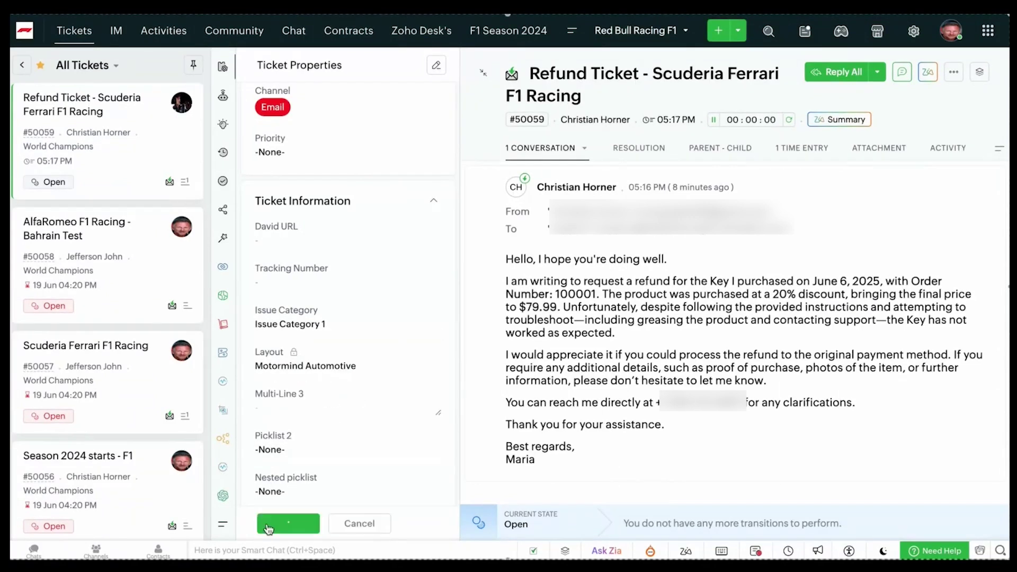
Step: Examine the ticket's history for the workflow field update entry and look through the ticket properties for the Phone field
scroll(305, 414, "down", 2)
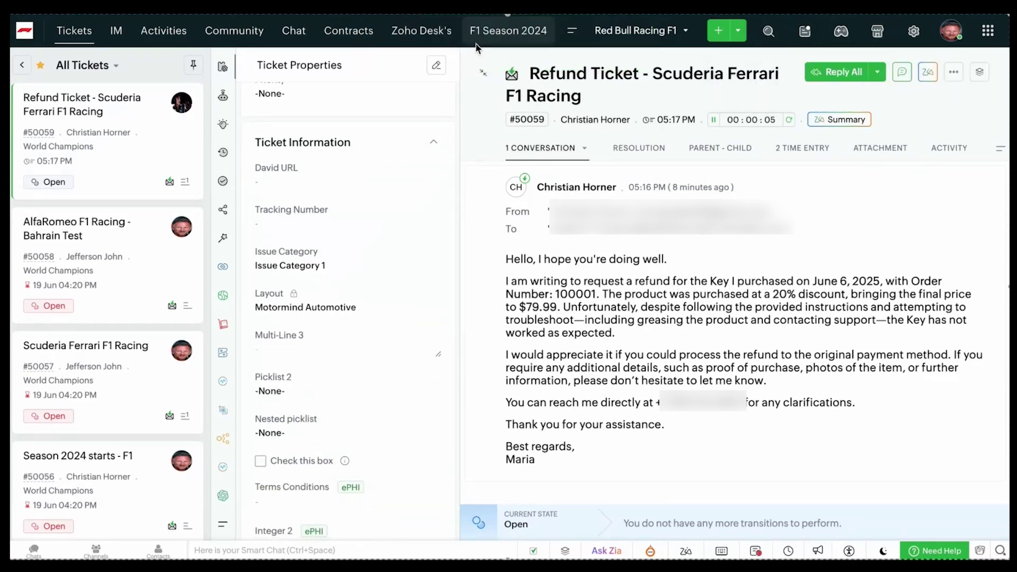
left_click(1000, 149)
left_click(907, 228)
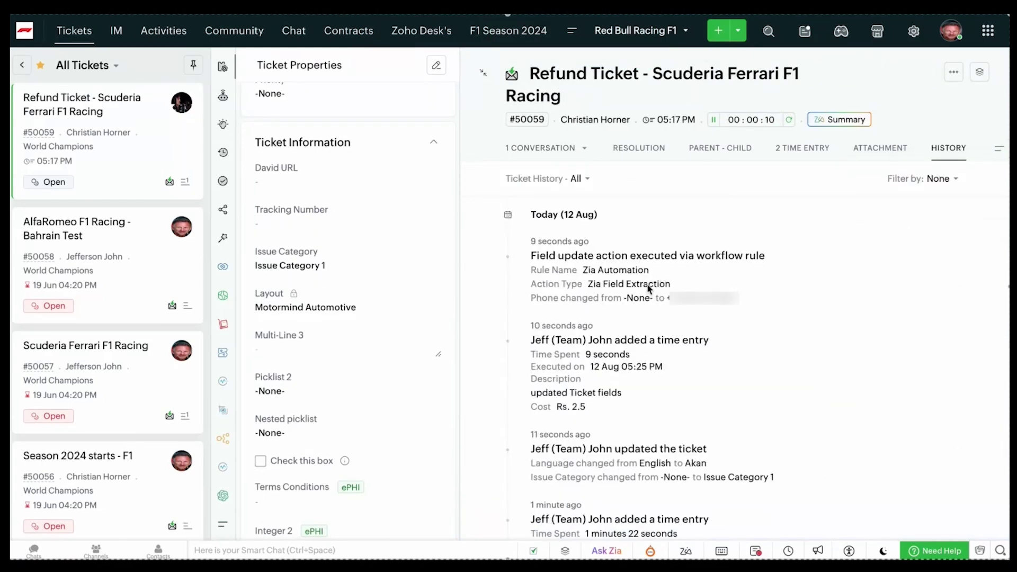
left_click_drag(531, 254, 774, 301)
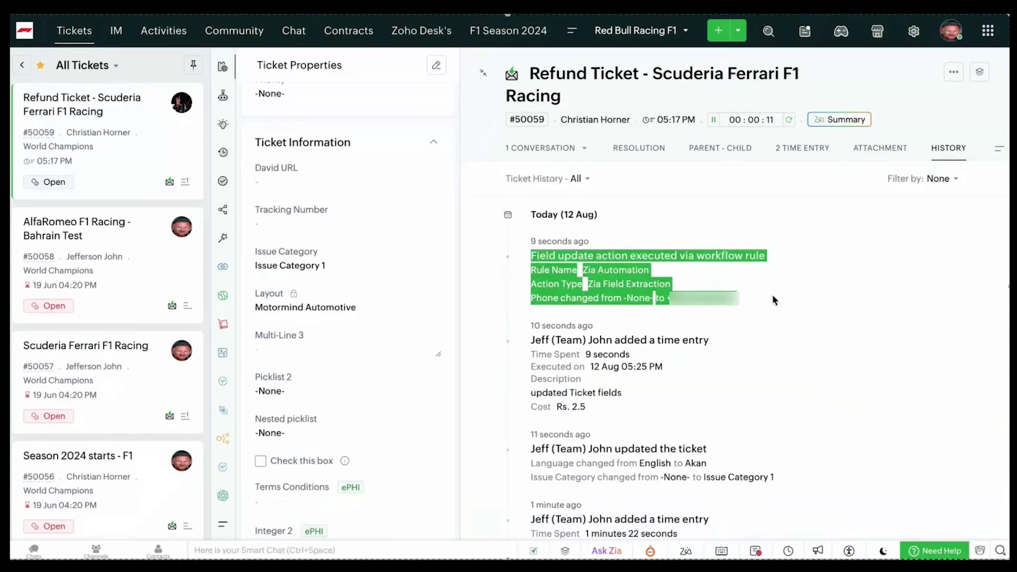
scroll(408, 370, "down", 10)
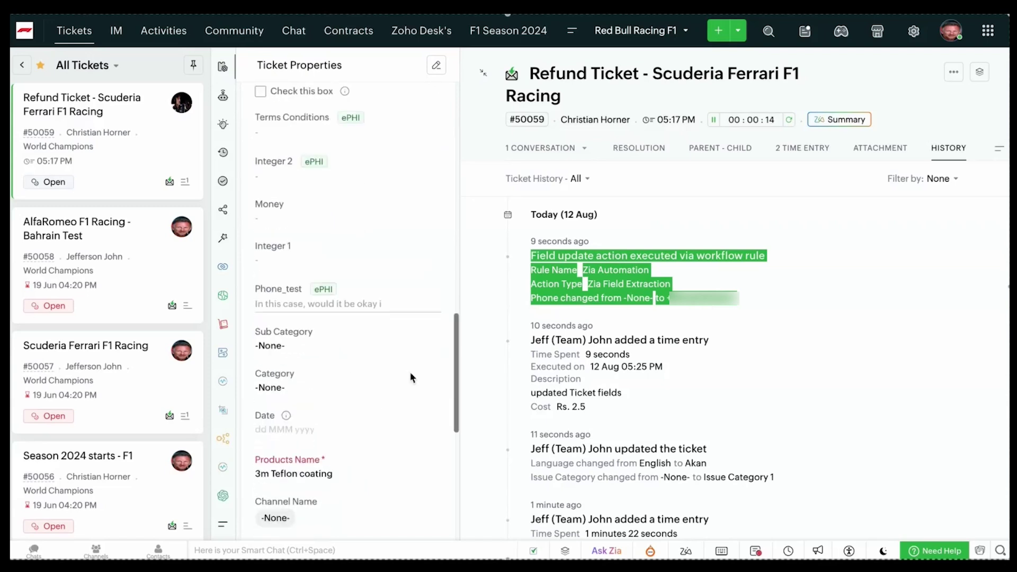
scroll(336, 457, "down", 2)
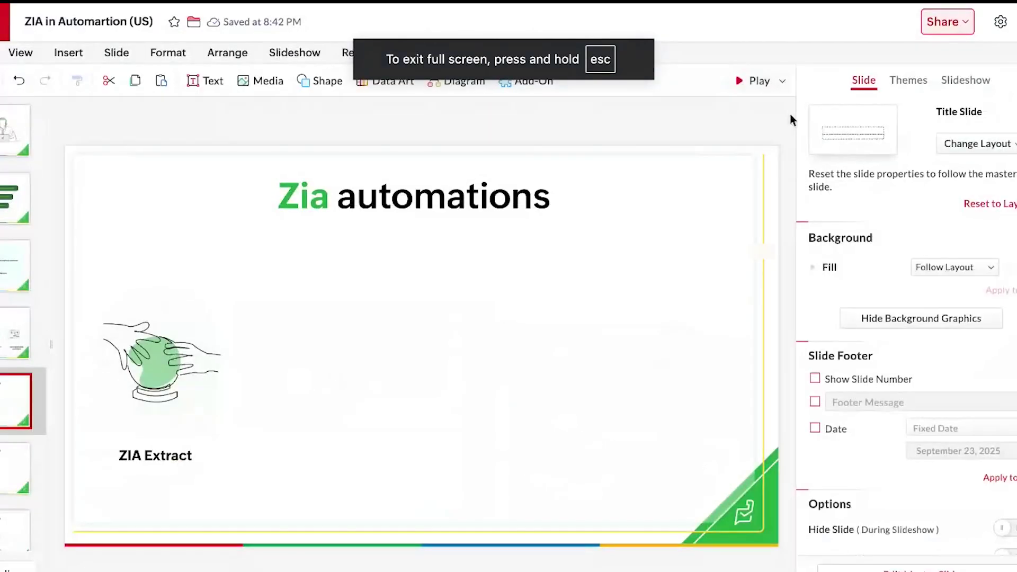
Step: Switch to the Zoho Show deck and start the slideshow from the Zia automations slide showing only ZIA Extract
left_click(736, 82)
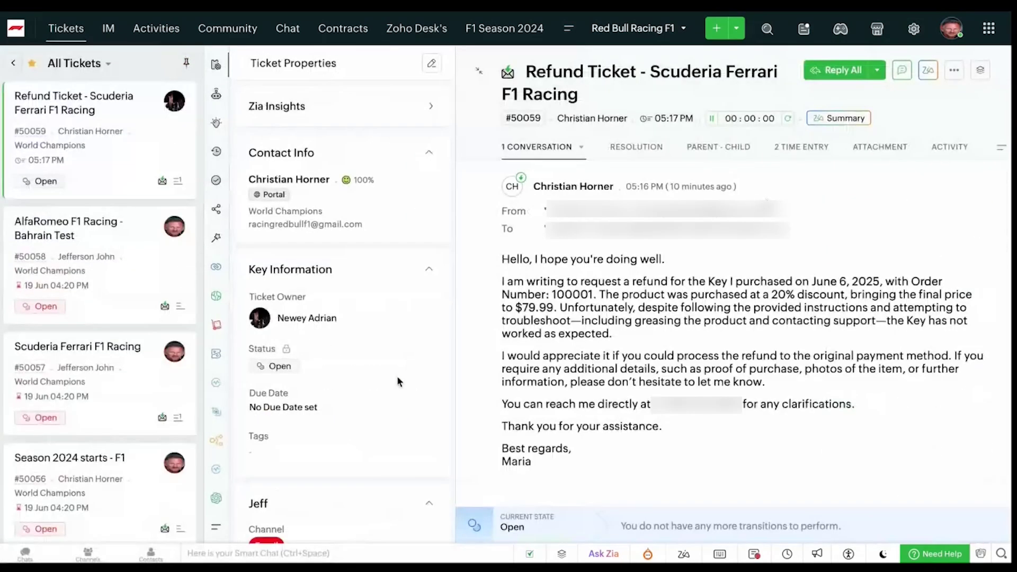
Step: Switch back to the refund ticket in Zoho Desk and save its Issue Category as Issue Category 2
scroll(396, 396, "down", 8)
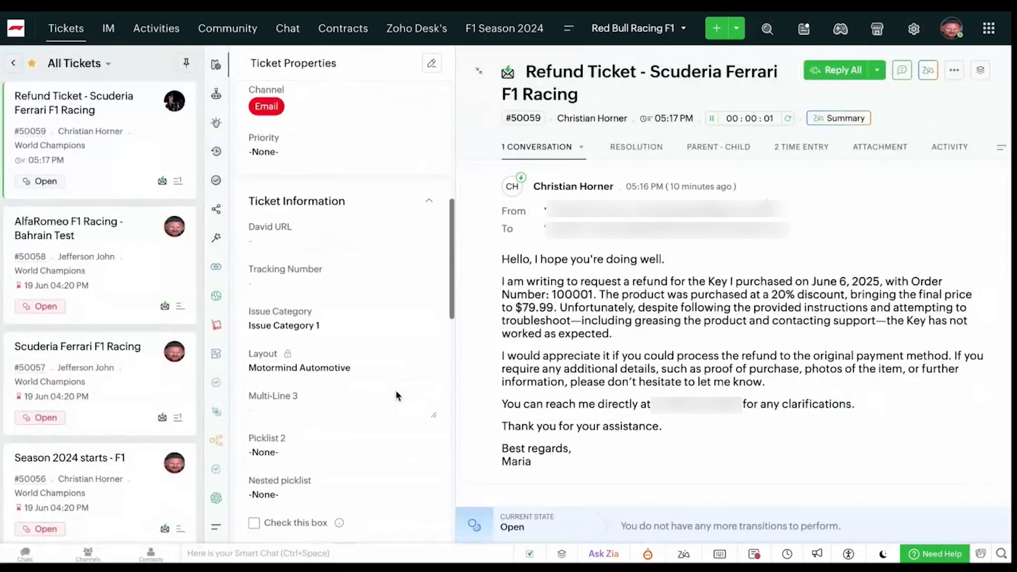
left_click(329, 325)
left_click(323, 402)
left_click(274, 527)
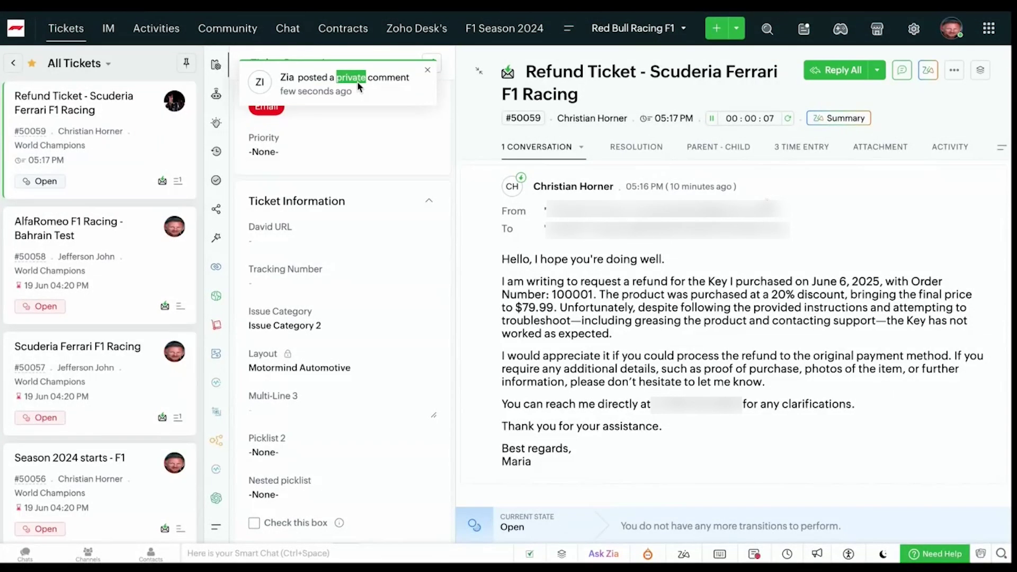
Step: Read Zia's private comment in the refund ticket's conversations
triple_click(318, 77)
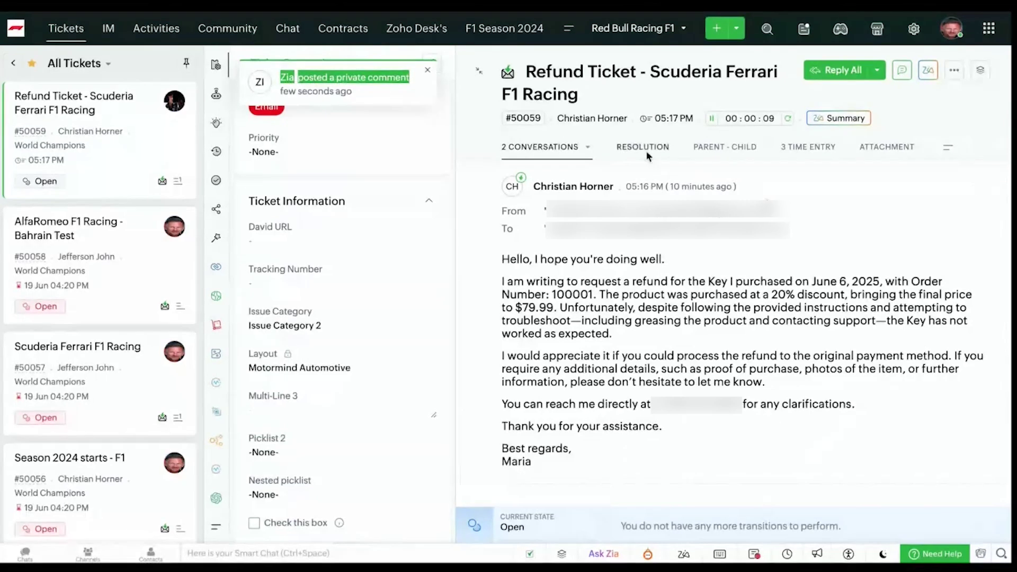
left_click(572, 150)
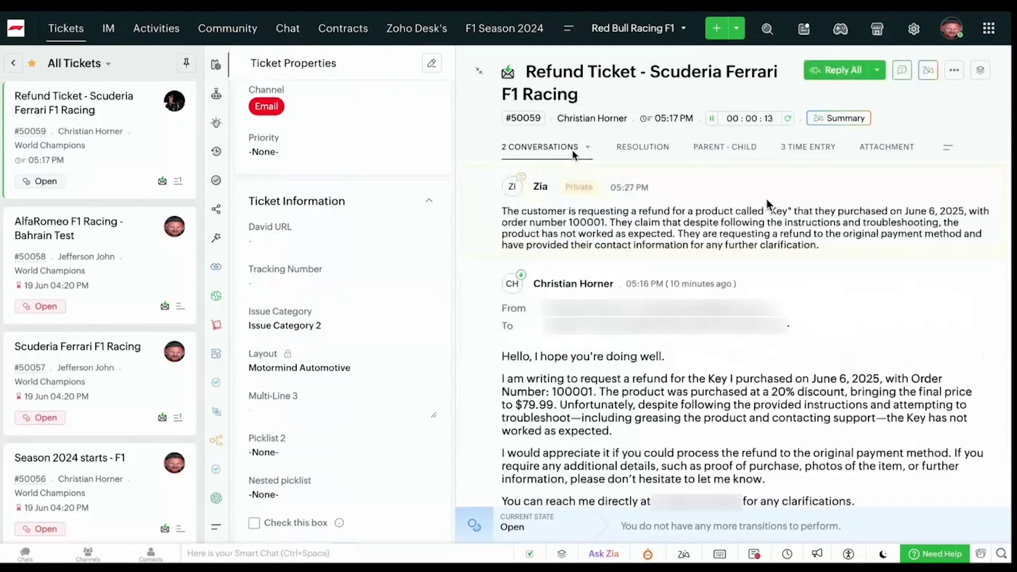
triple_click(628, 222)
left_click(572, 206)
Step: Open the refund ticket's history and examine the field update entry from the Zia Automation workflow rule
left_click(945, 154)
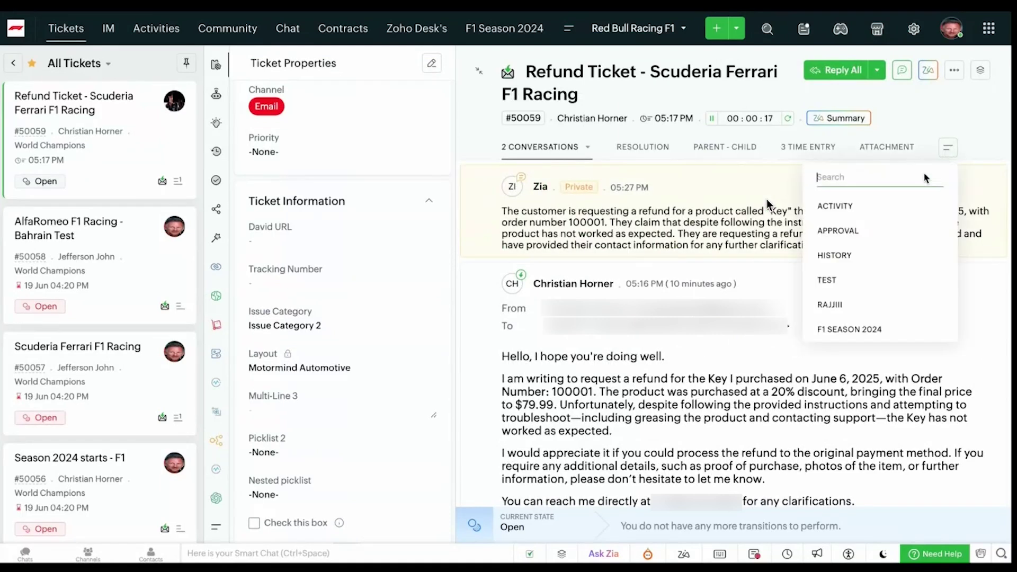
left_click(847, 256)
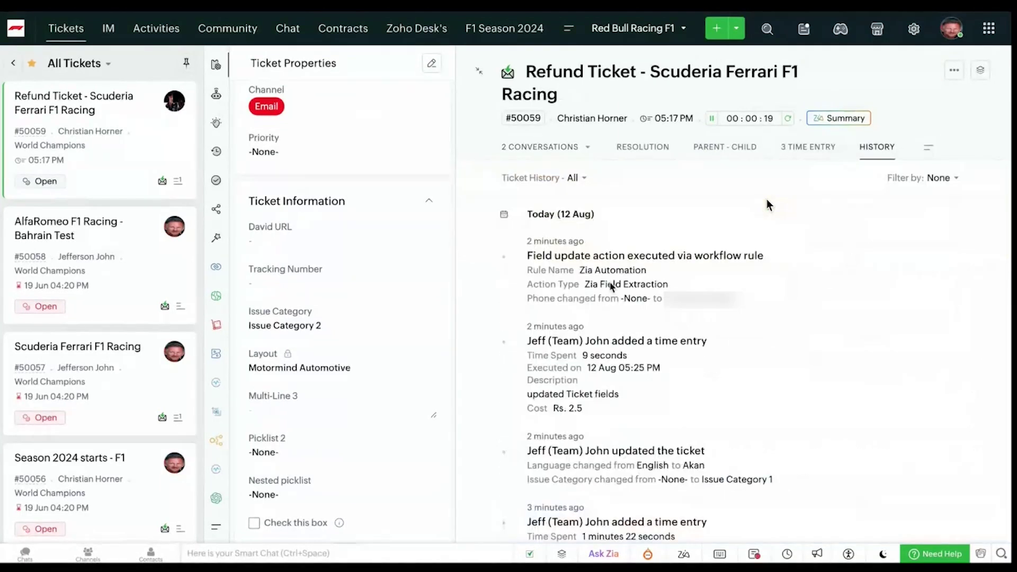
left_click_drag(522, 254, 733, 293)
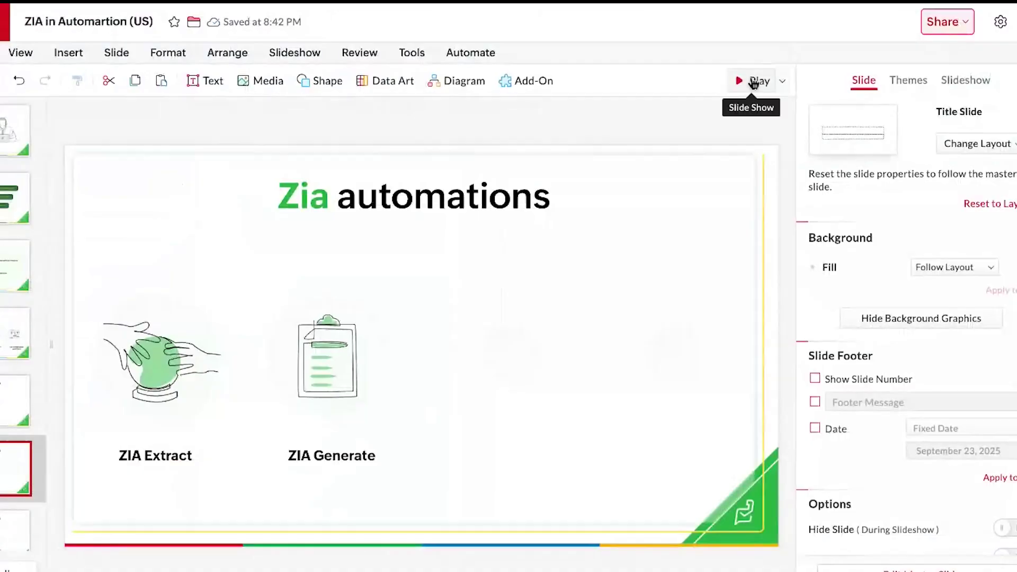
Step: Switch to the Zoho Show deck and present the remaining Zia automations slides and the AI Agent slide in full screen
left_click(756, 82)
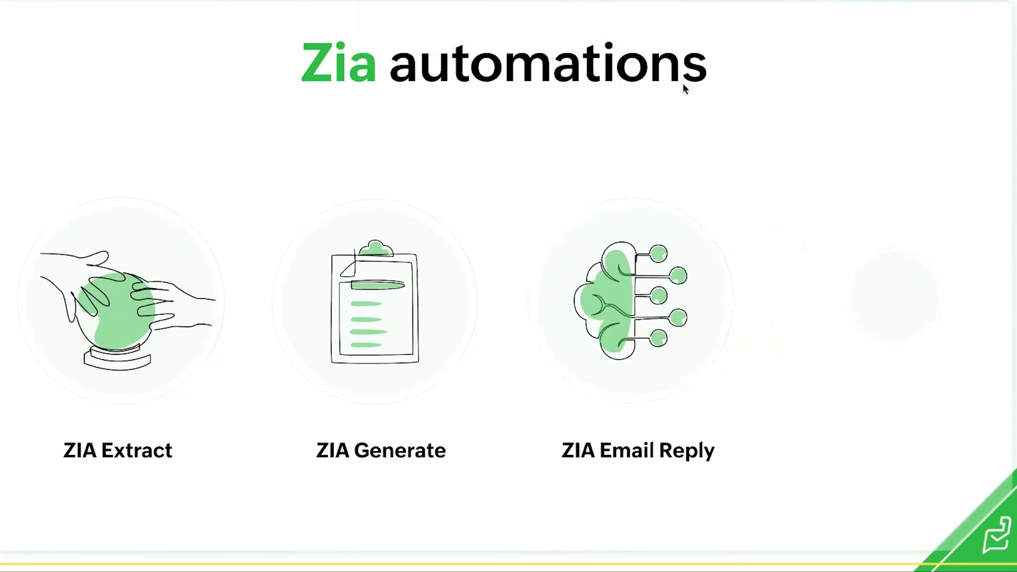
key("Escape")
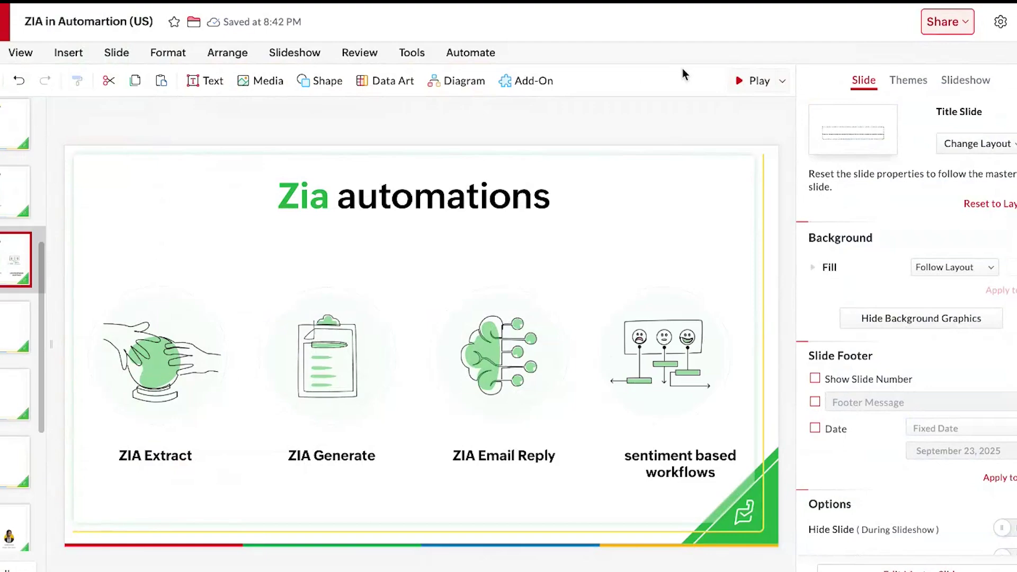
left_click(756, 83)
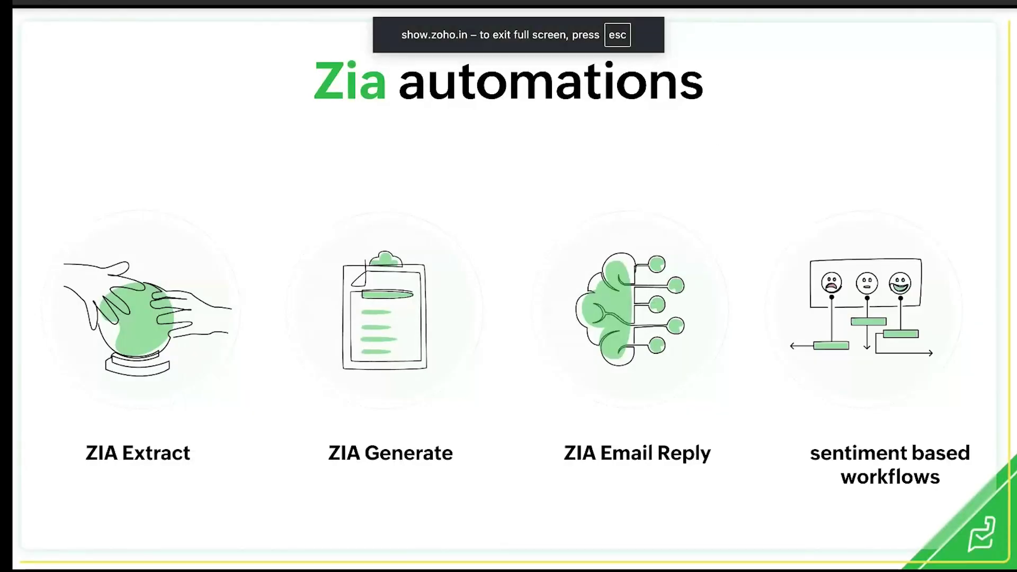
key("Escape")
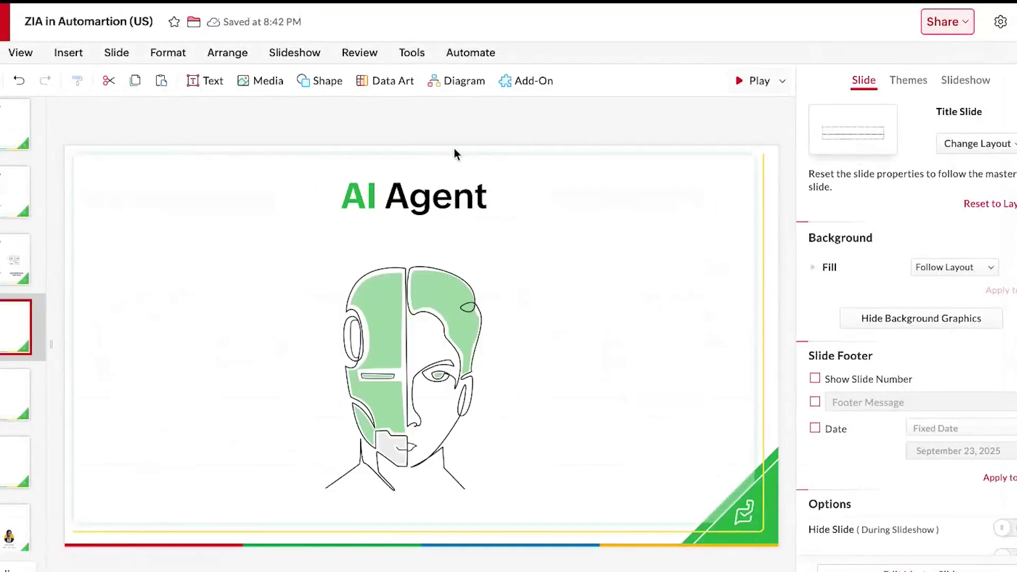
left_click(739, 80)
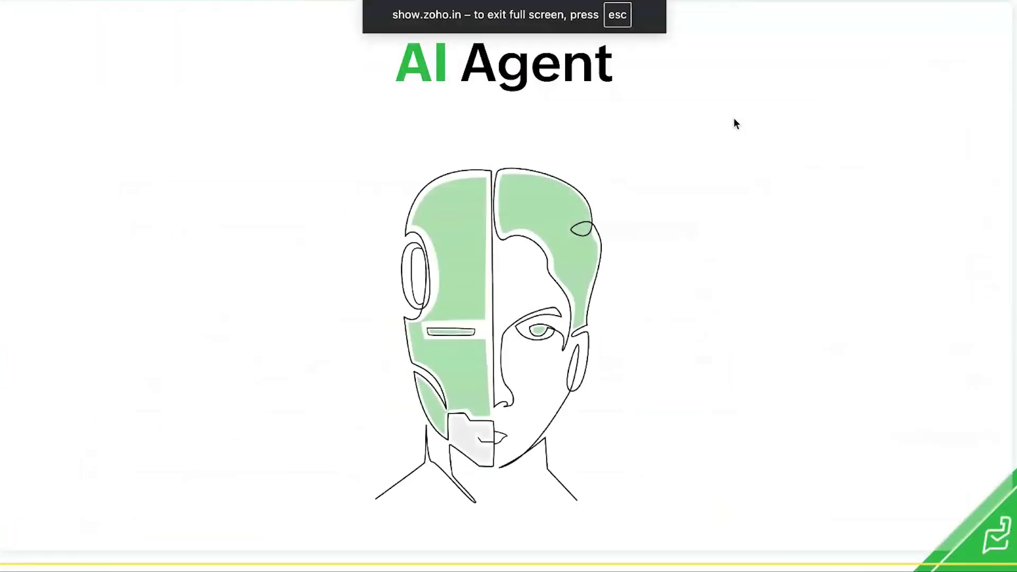